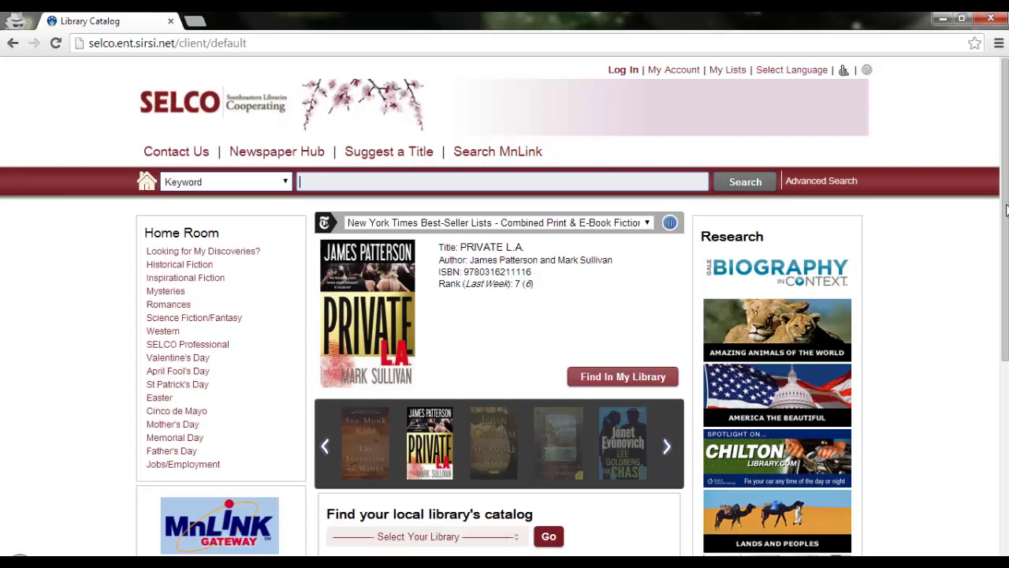
# Run a keyword search for 'Robin Hood', returning 412 results
pyautogui.scroll(-2, 1006, 209)
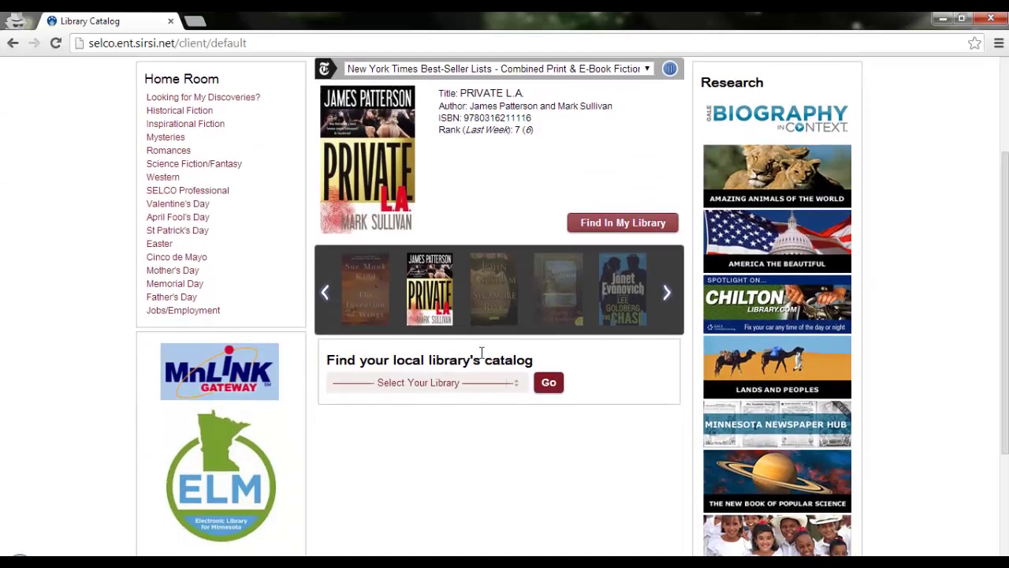
pyautogui.click(481, 382)
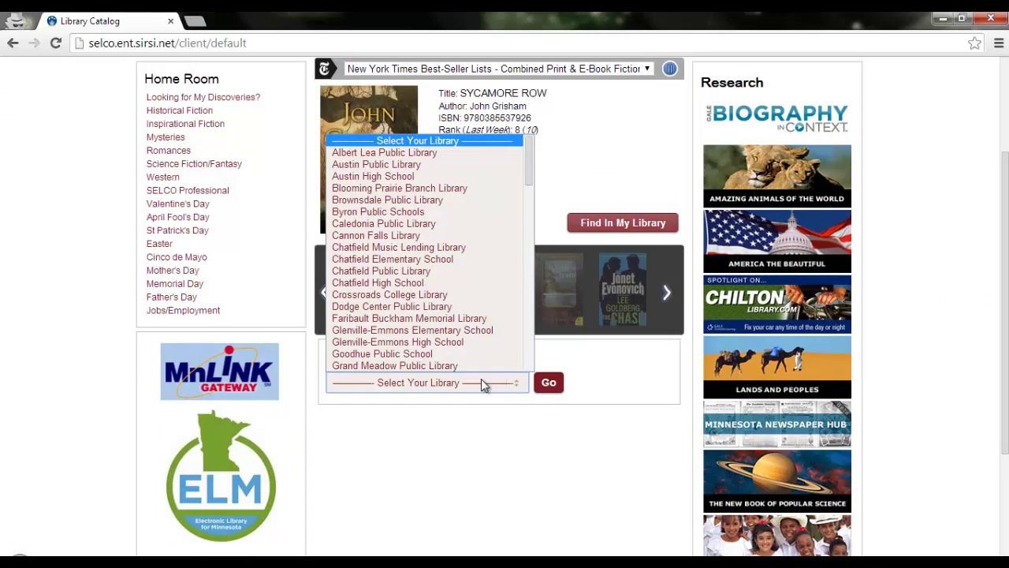
pyautogui.scroll(2, 982, 202)
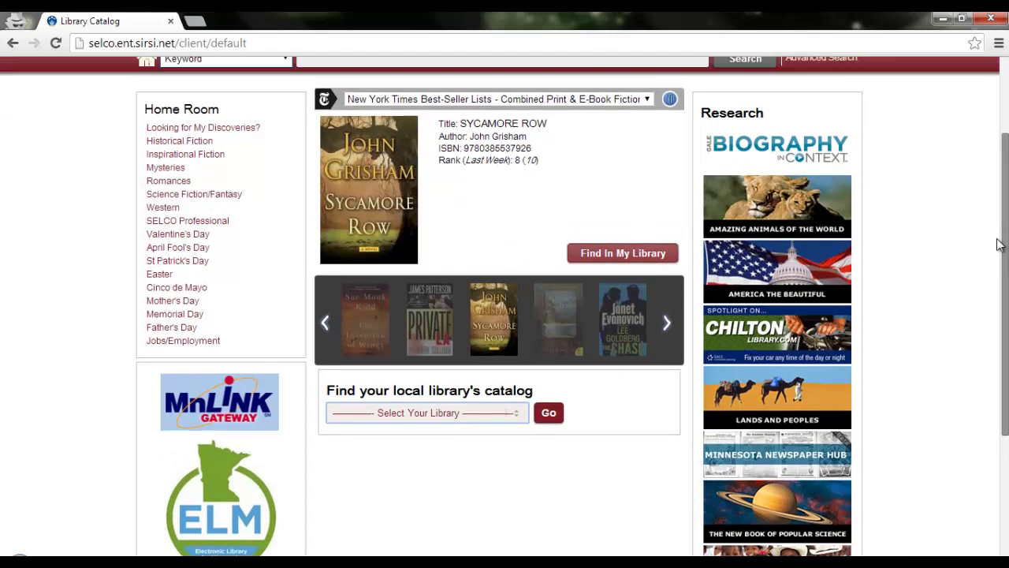
pyautogui.click(356, 183)
pyautogui.write('R')
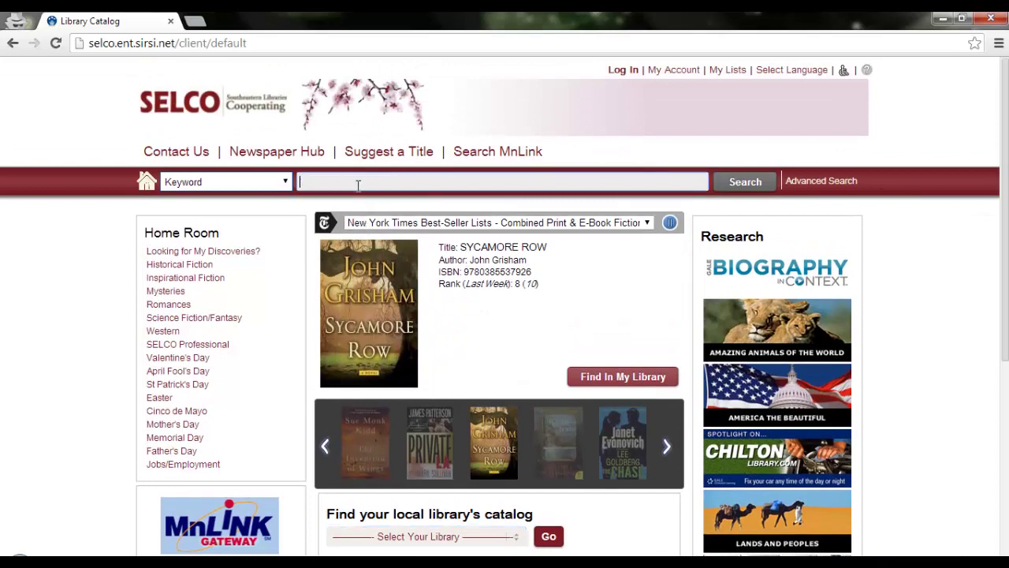
pyautogui.write('obin Hoo')
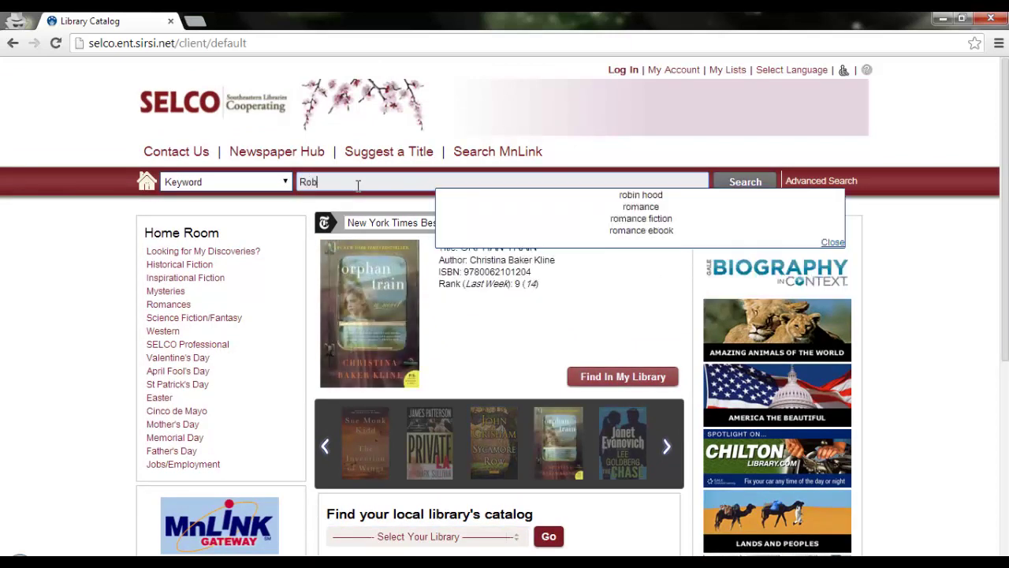
pyautogui.write('d')
pyautogui.press('Return')
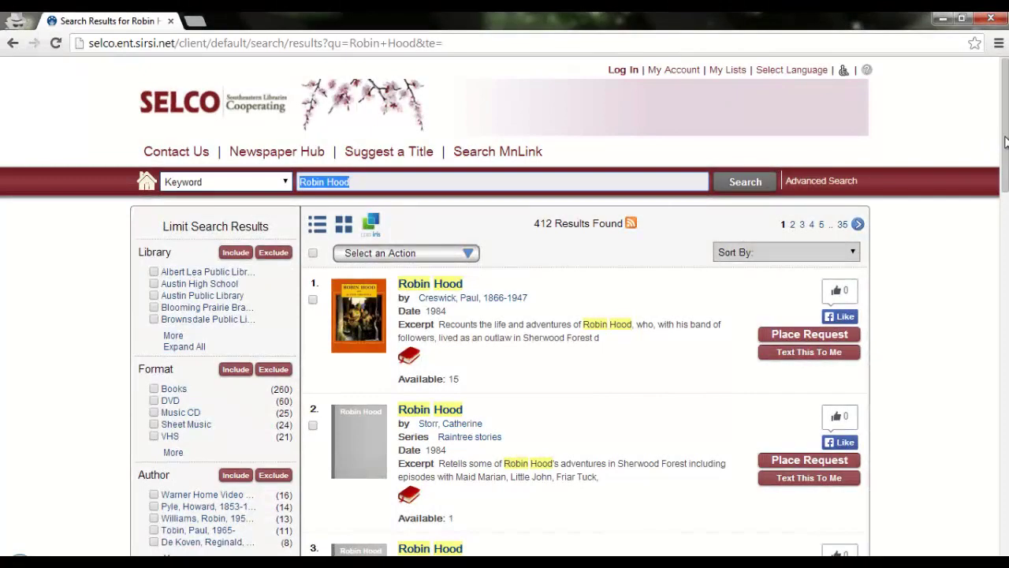
pyautogui.moveTo(1002, 139); pyautogui.dragTo(1006, 169)
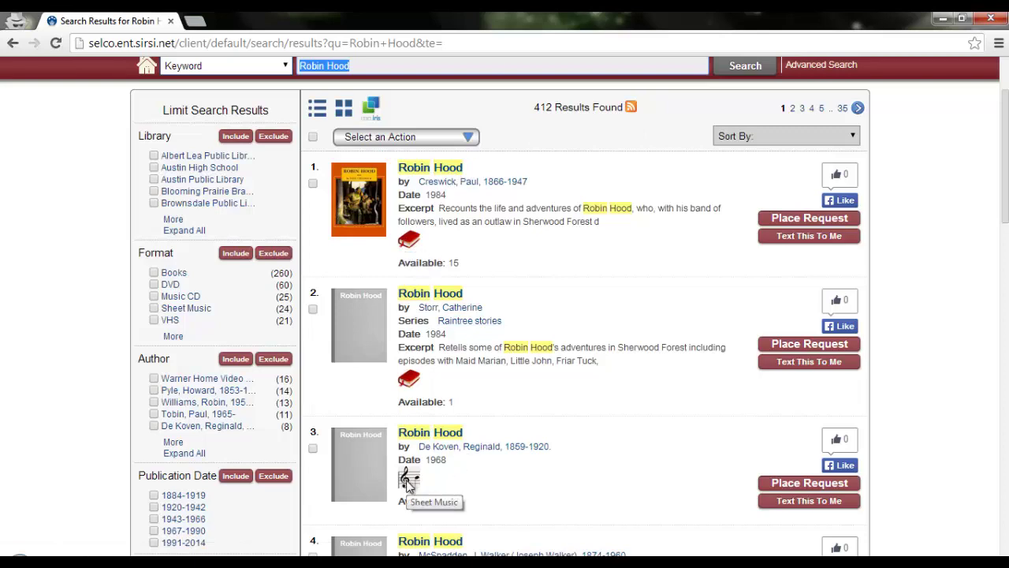
pyautogui.moveTo(1006, 173); pyautogui.dragTo(1007, 299)
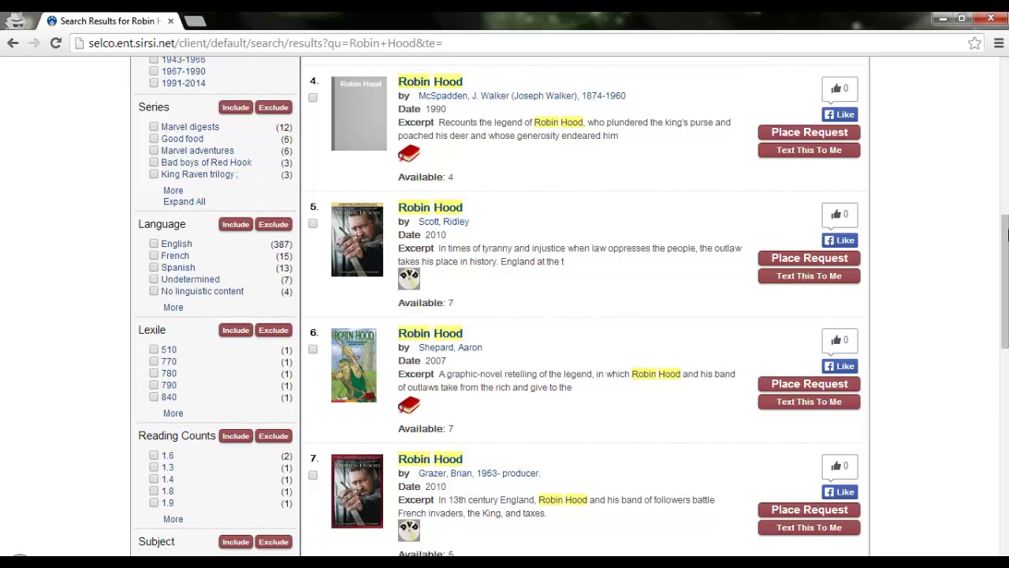
pyautogui.scroll(-6, 571, 307)
pyautogui.scroll(-4, 1007, 465)
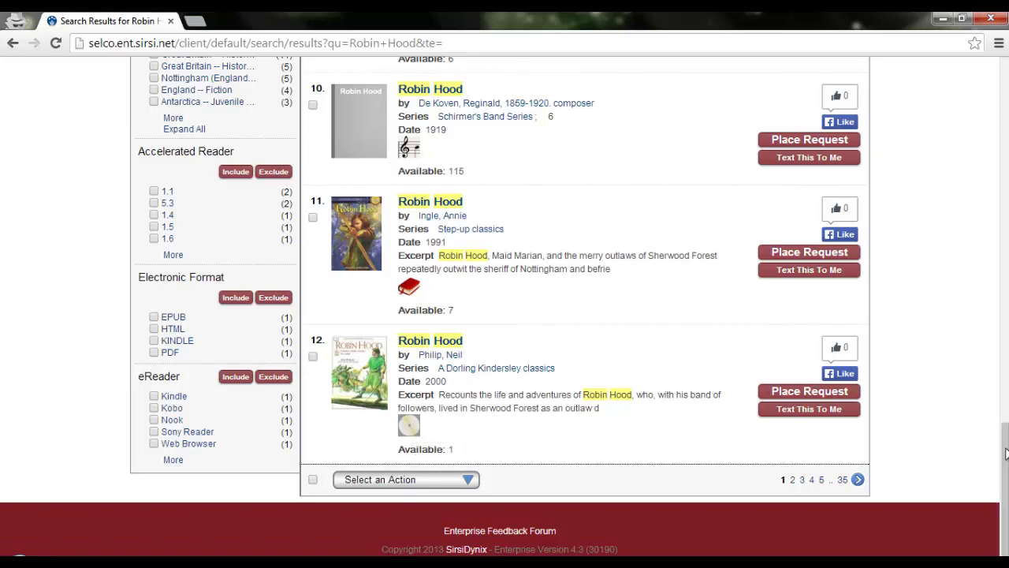
pyautogui.moveTo(1006, 454); pyautogui.dragTo(978, 165)
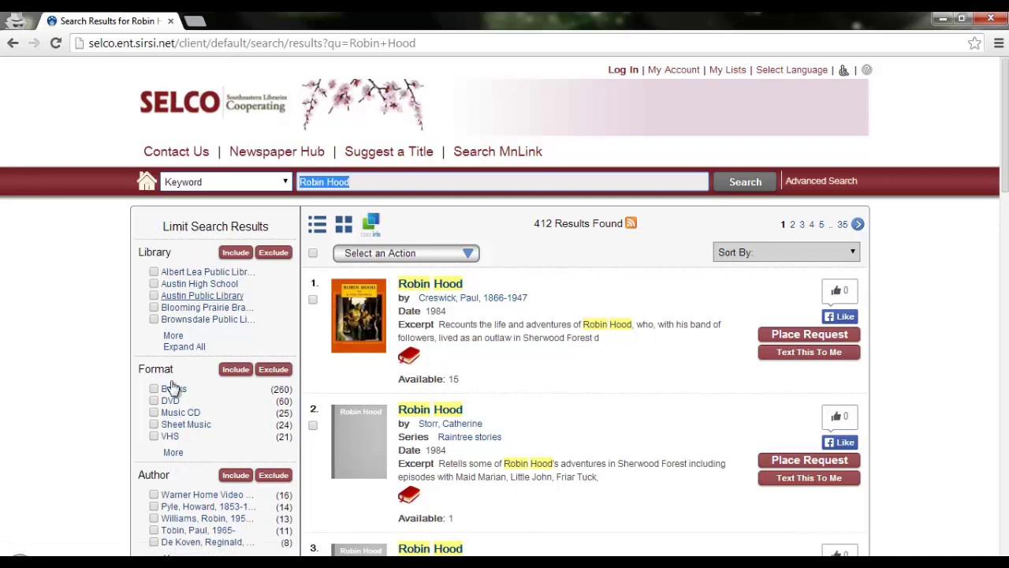
# Limit the Robin Hood results to DVD, VHS, Blu-ray and Visual Materials formats, leaving 83
pyautogui.click(171, 452)
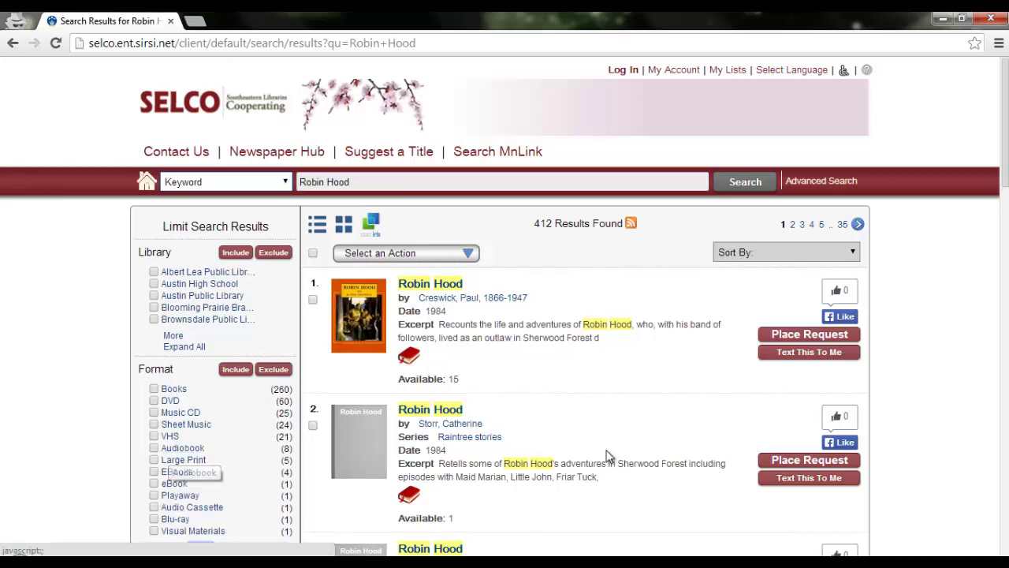
pyautogui.scroll(-2, 1005, 183)
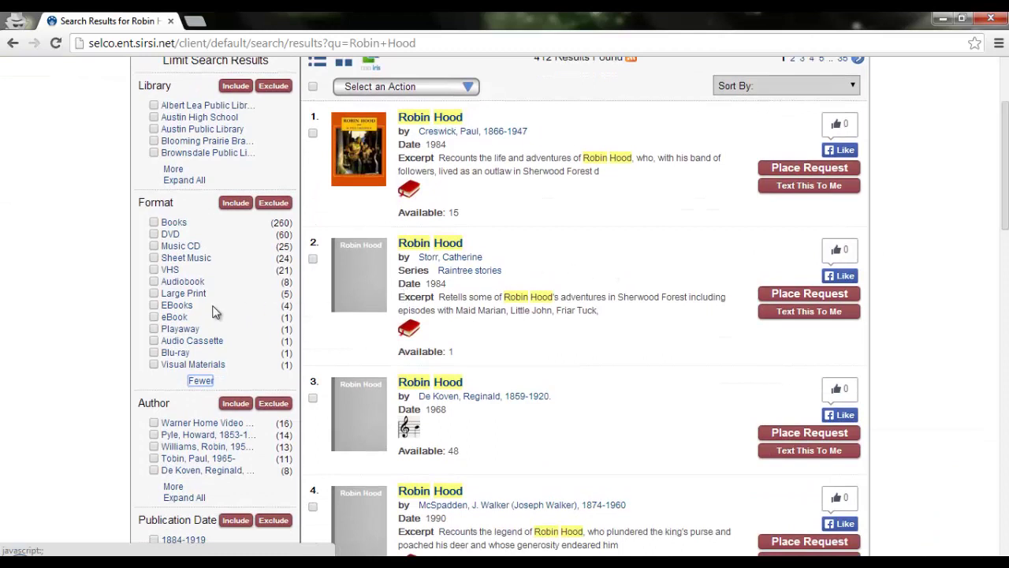
pyautogui.click(153, 358)
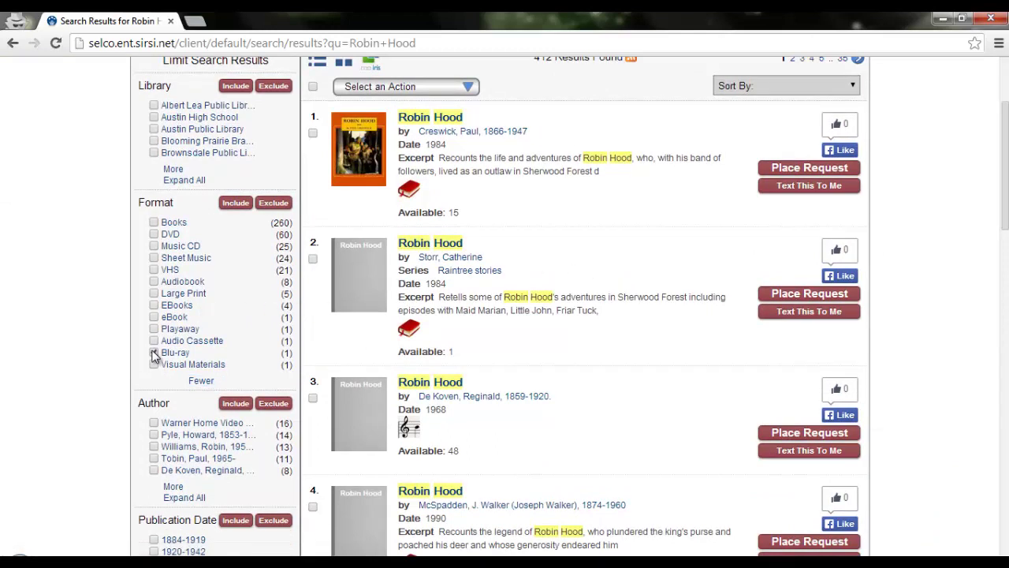
pyautogui.click(154, 269)
pyautogui.click(154, 353)
pyautogui.click(236, 203)
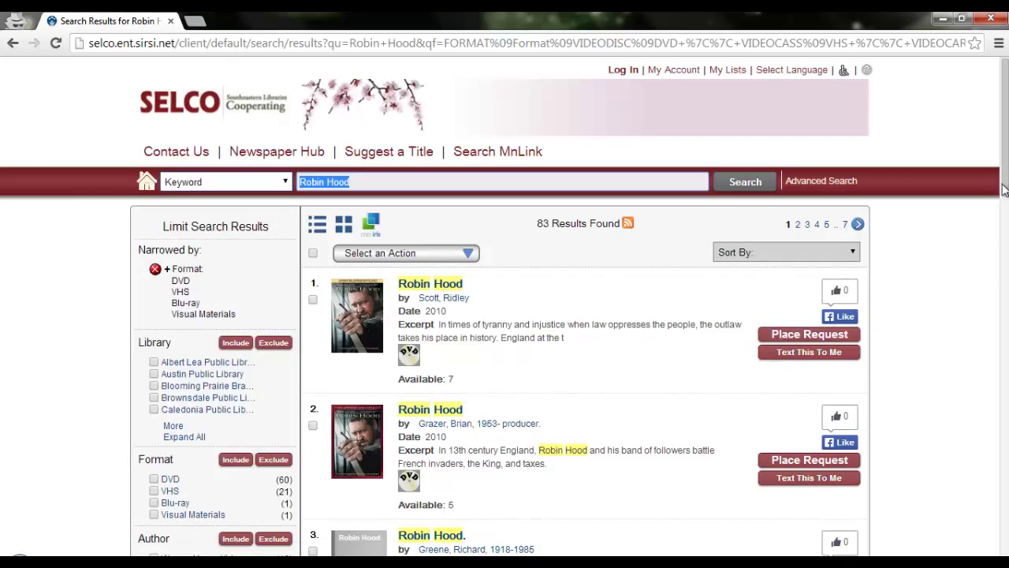
# Expand the full author list and filter to 'Costner, Kevin', leaving 4 results
pyautogui.scroll(-4, 1003, 189)
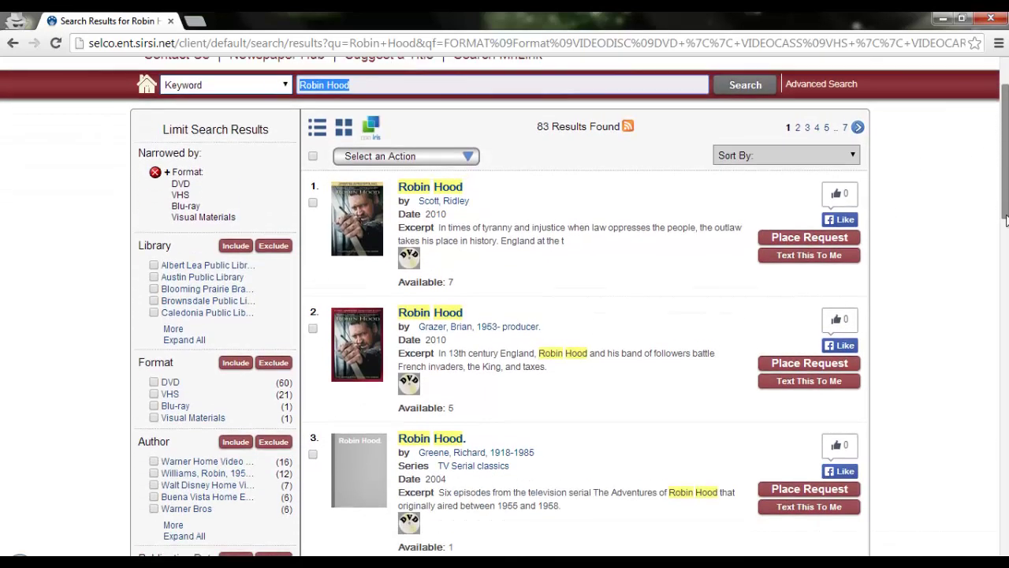
pyautogui.scroll(-4, 1006, 368)
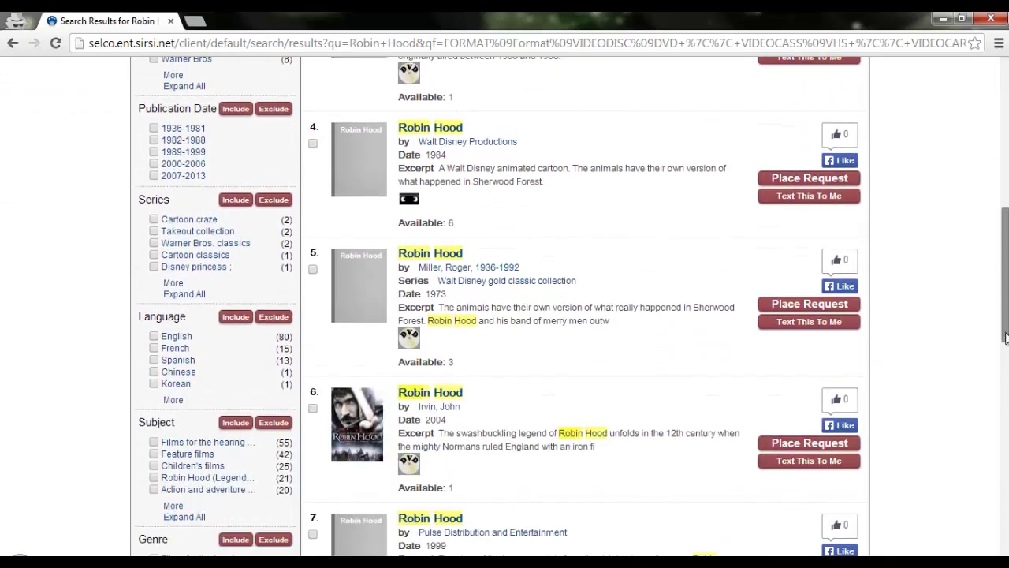
pyautogui.moveTo(1006, 368); pyautogui.dragTo(1000, 244)
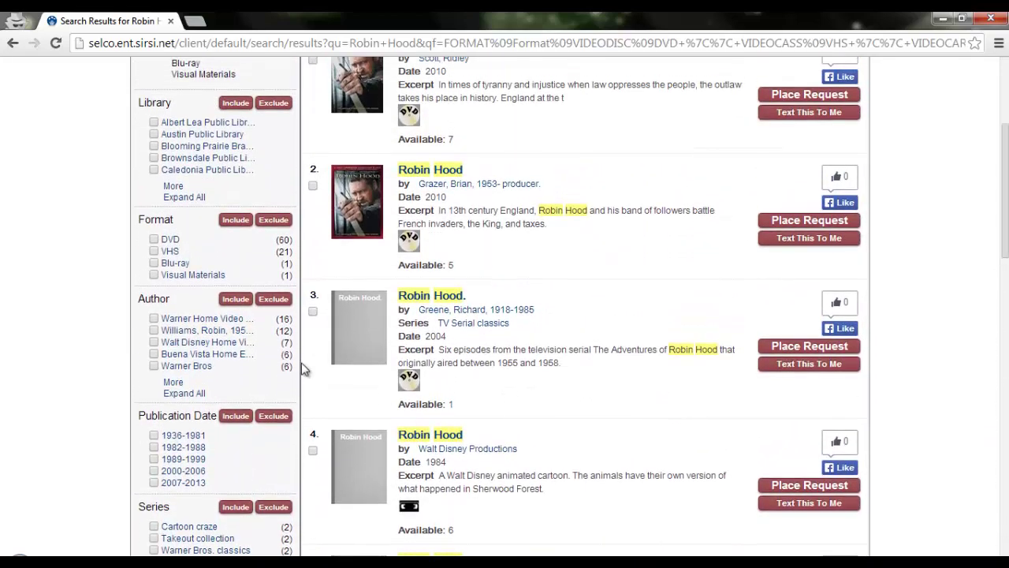
pyautogui.click(173, 384)
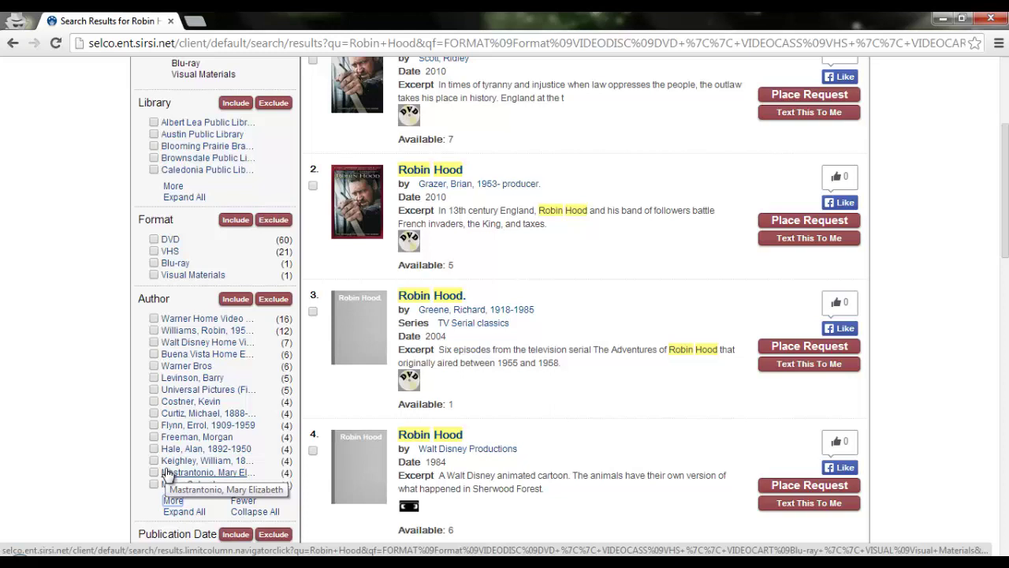
pyautogui.click(171, 511)
pyautogui.scroll(-5, 171, 514)
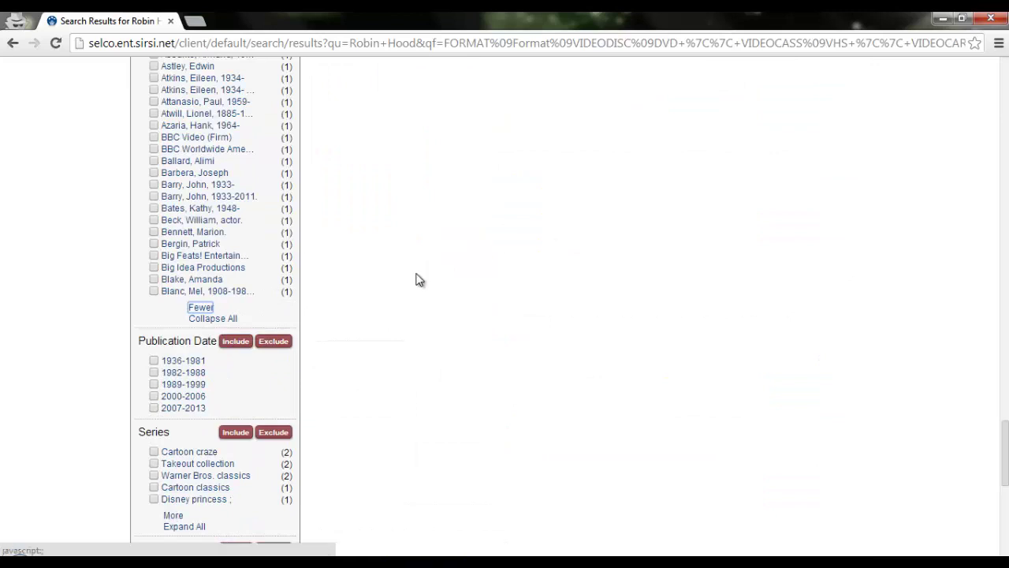
pyautogui.moveTo(1000, 413); pyautogui.dragTo(647, 75)
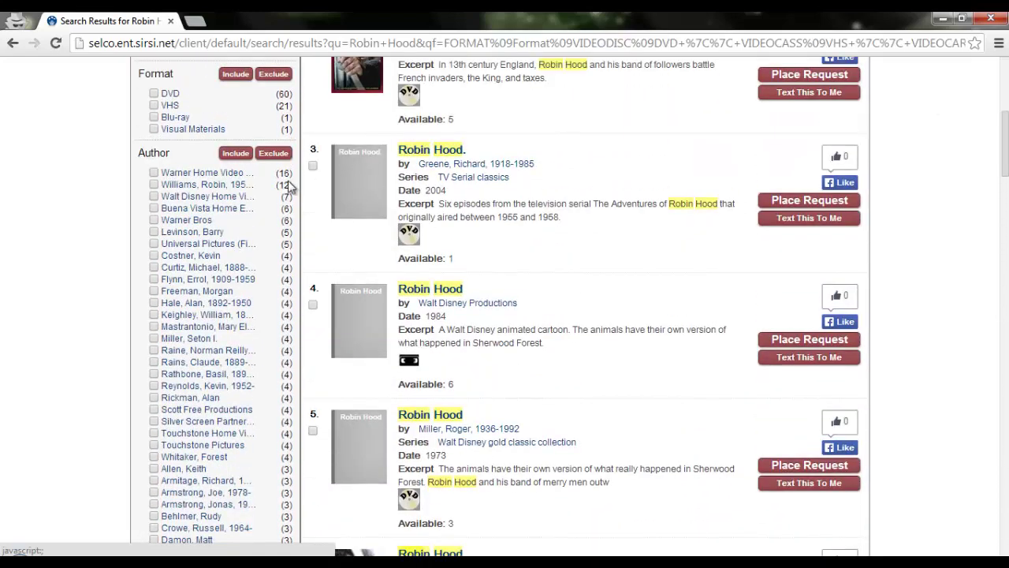
pyautogui.click(213, 258)
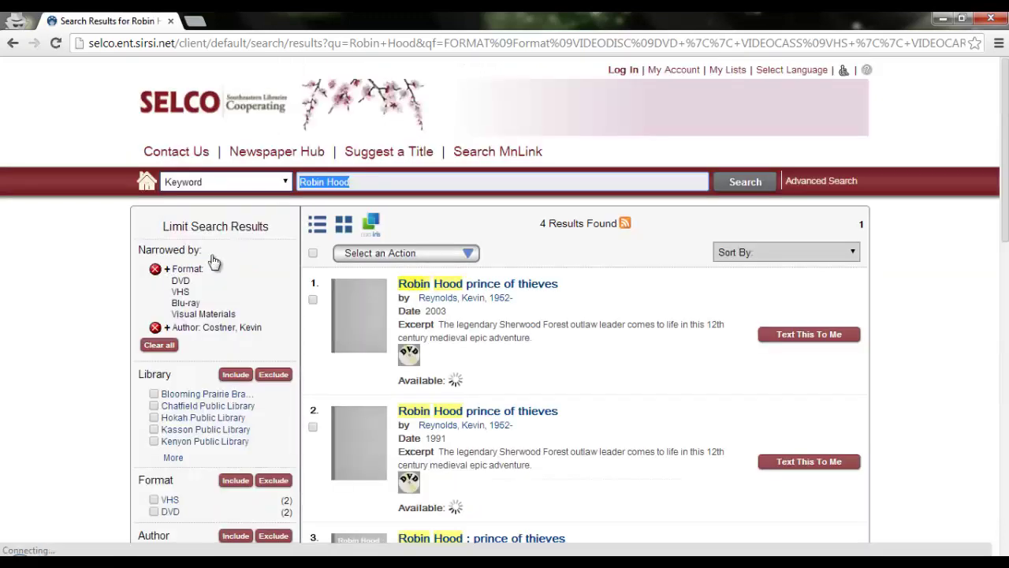
pyautogui.moveTo(1007, 162); pyautogui.dragTo(995, 263)
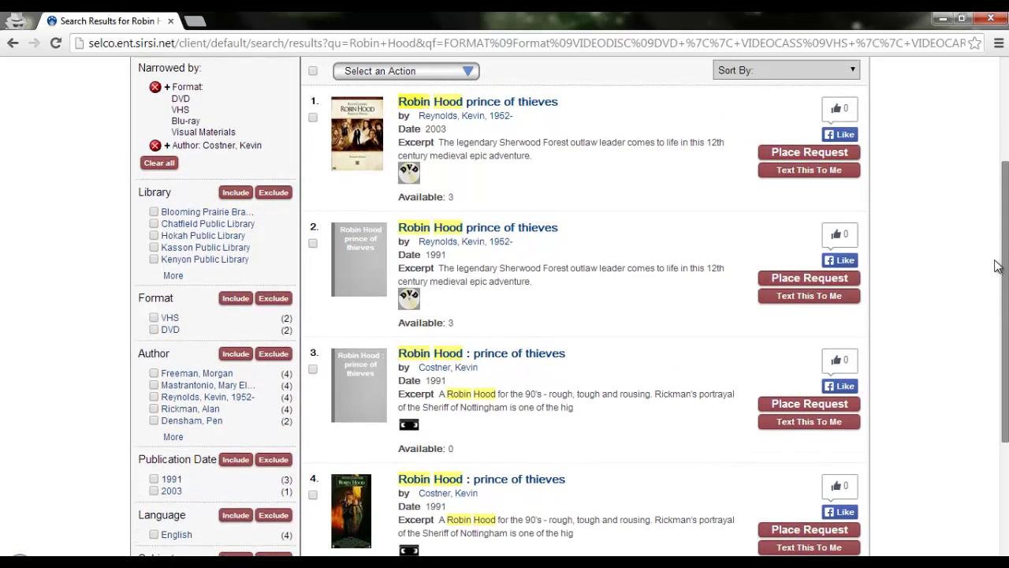
pyautogui.click(436, 105)
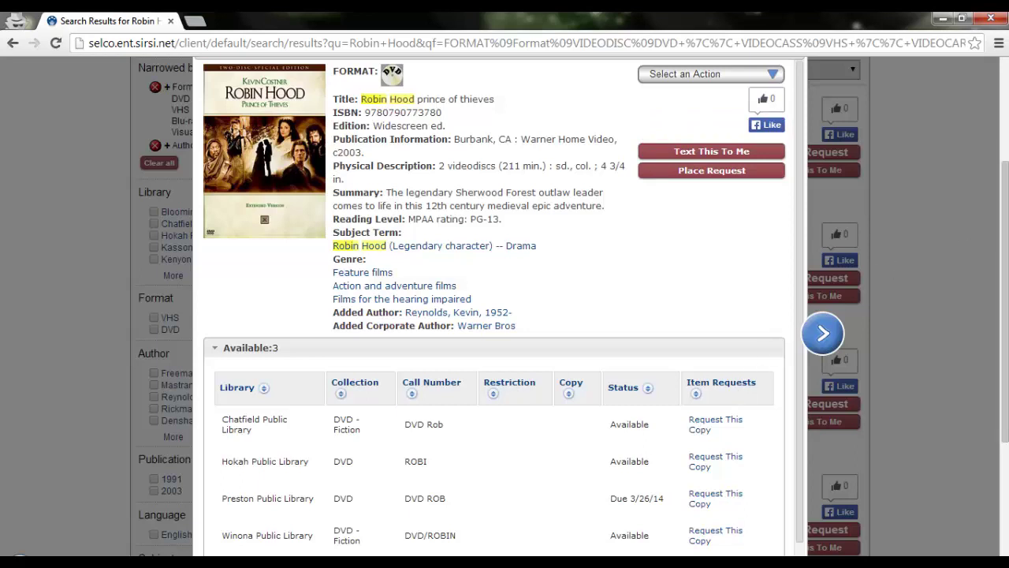
pyautogui.moveTo(804, 211)
pyautogui.mouseDown()
pyautogui.moveTo(808, 283)
pyautogui.moveTo(799, 216)
pyautogui.mouseUp()
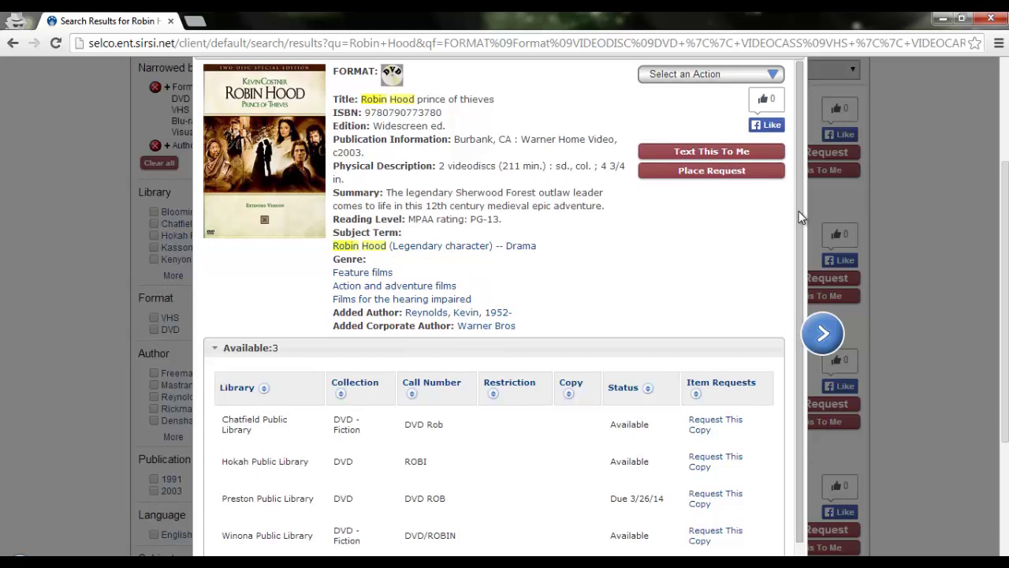
pyautogui.click(824, 341)
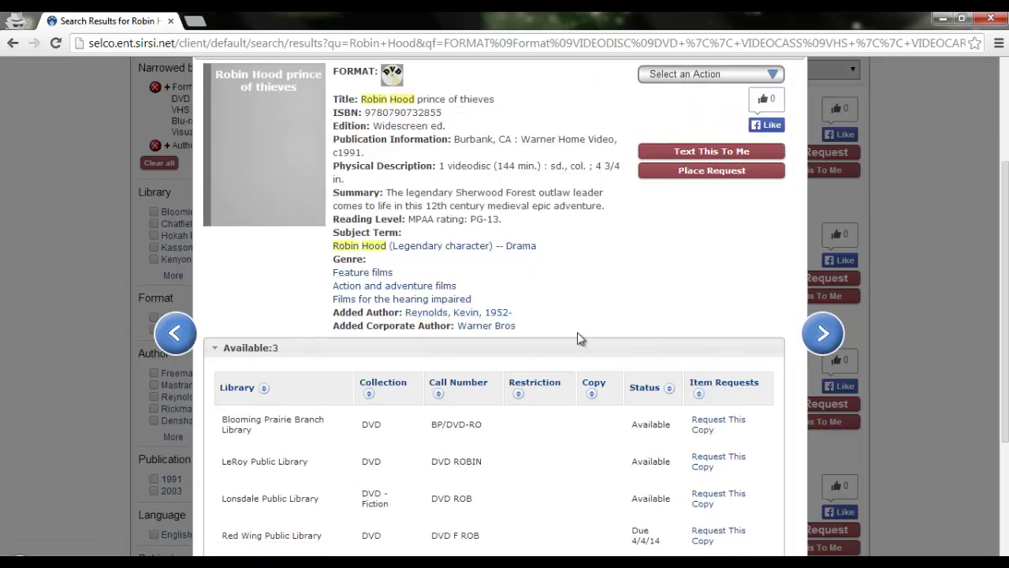
pyautogui.click(823, 329)
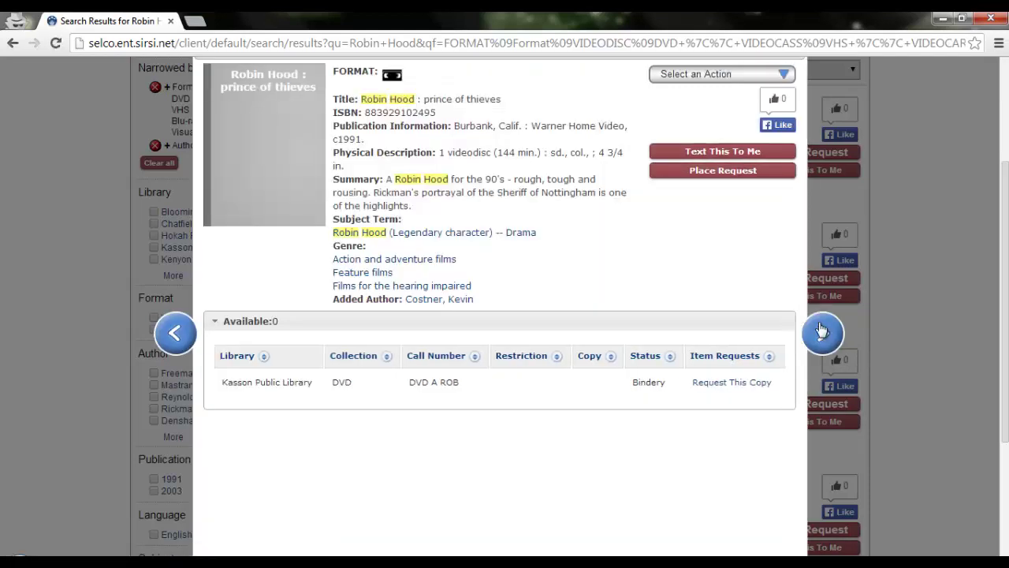
pyautogui.click(823, 331)
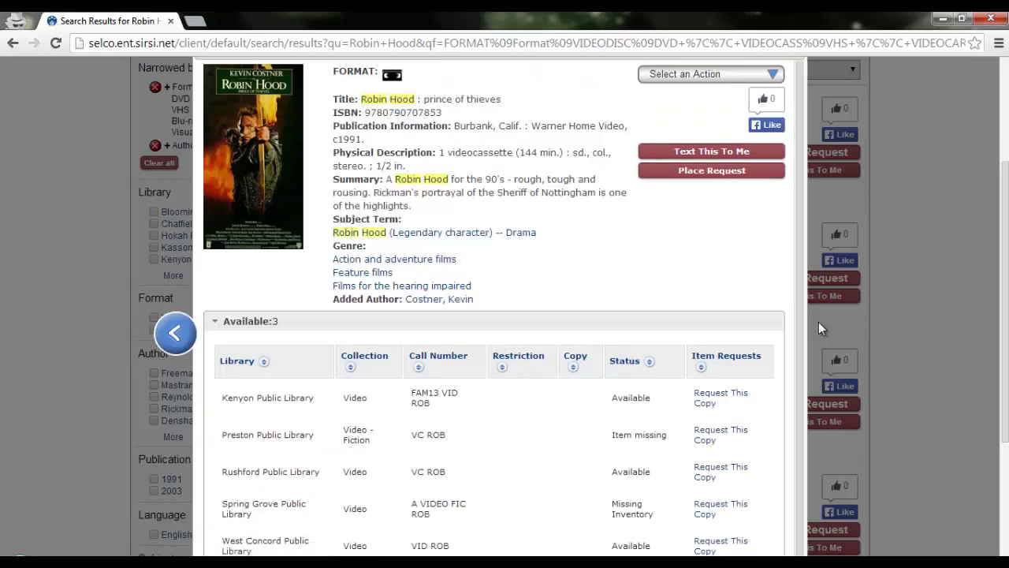
pyautogui.click(966, 248)
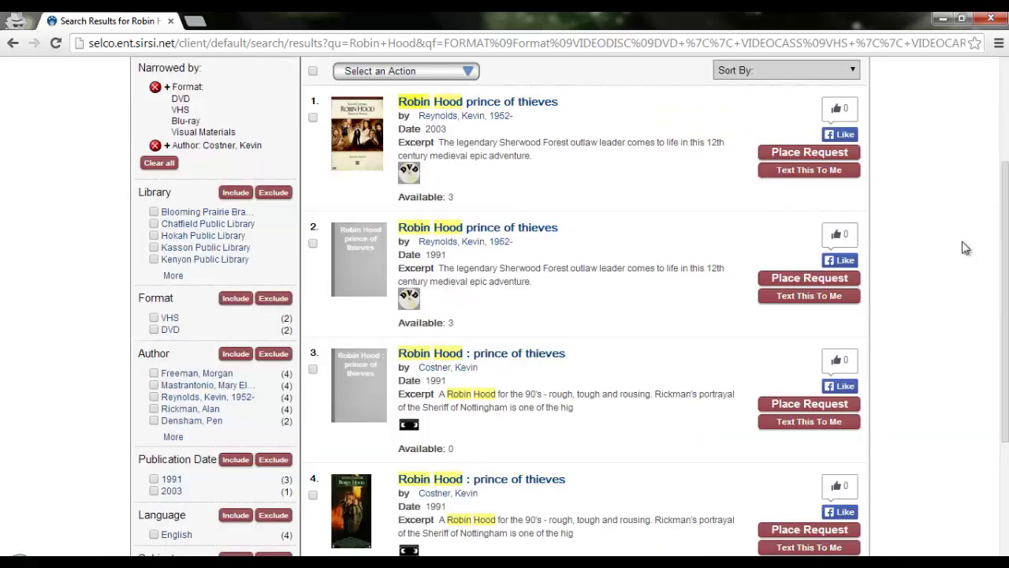
# Remove the Format limit from the Robin Hood search and return to the catalog home page
pyautogui.moveTo(1005, 237); pyautogui.dragTo(1005, 127)
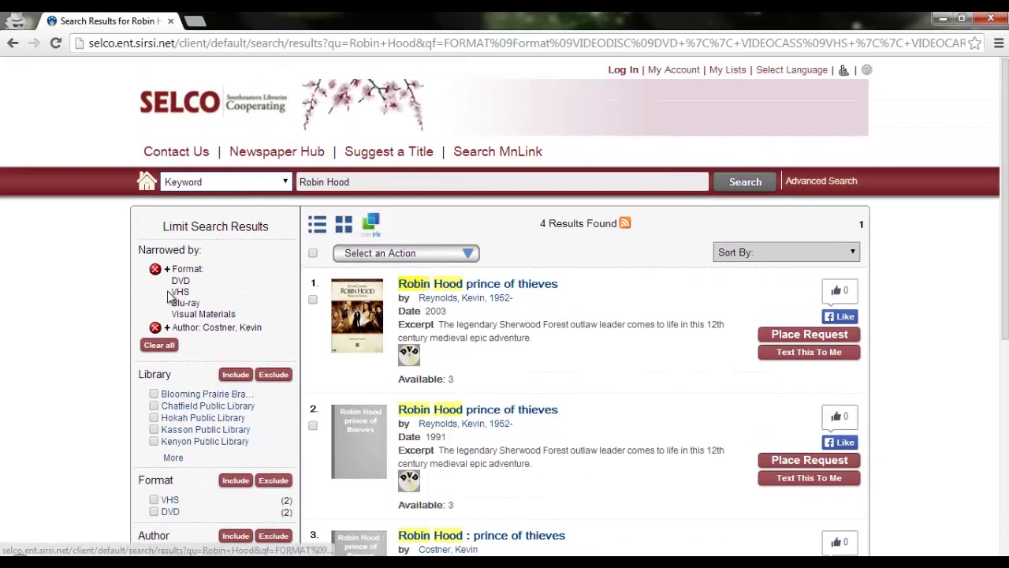
pyautogui.click(156, 271)
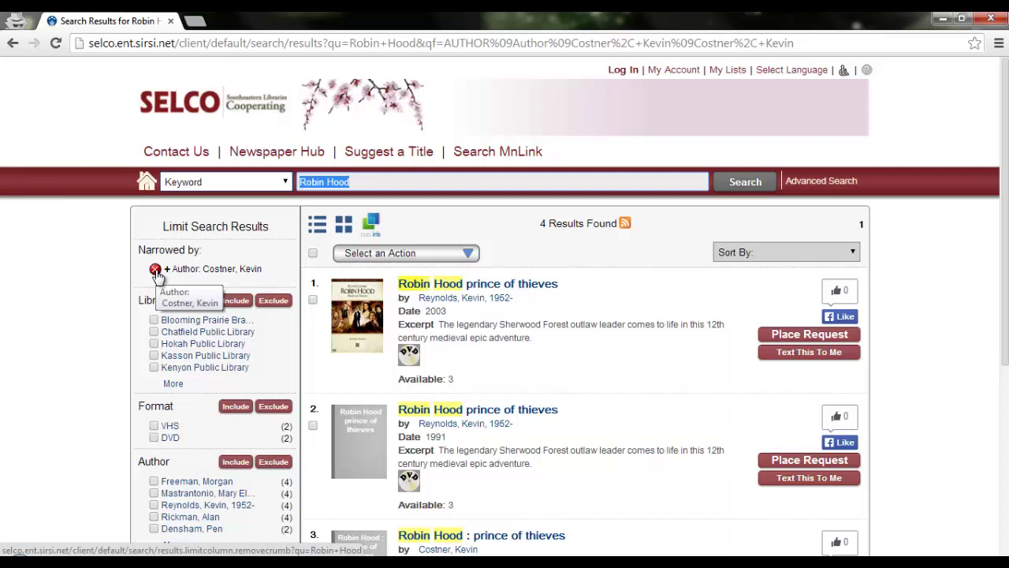
pyautogui.click(144, 183)
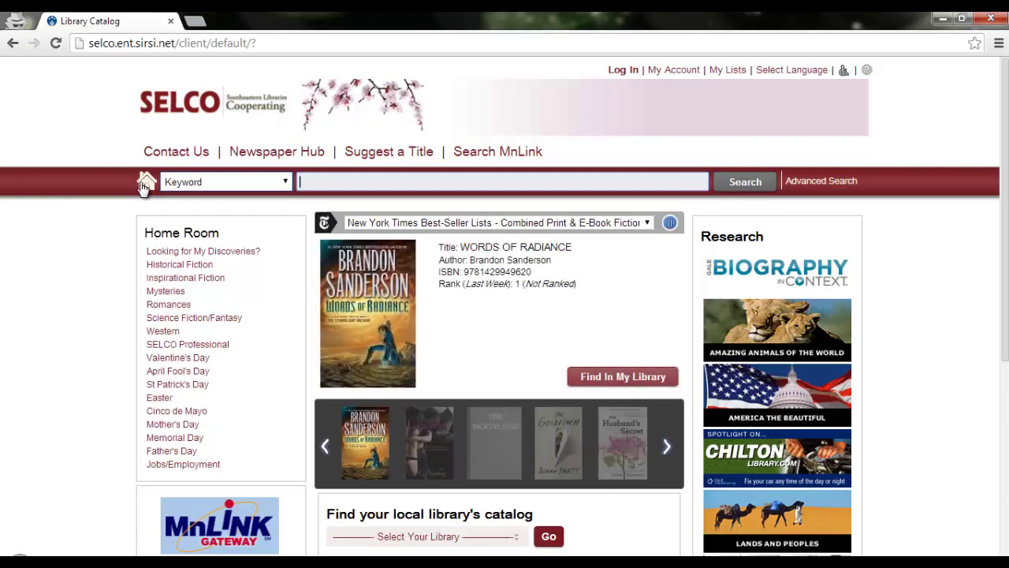
# Switch to the Chatfield High School library catalog
pyautogui.click(522, 542)
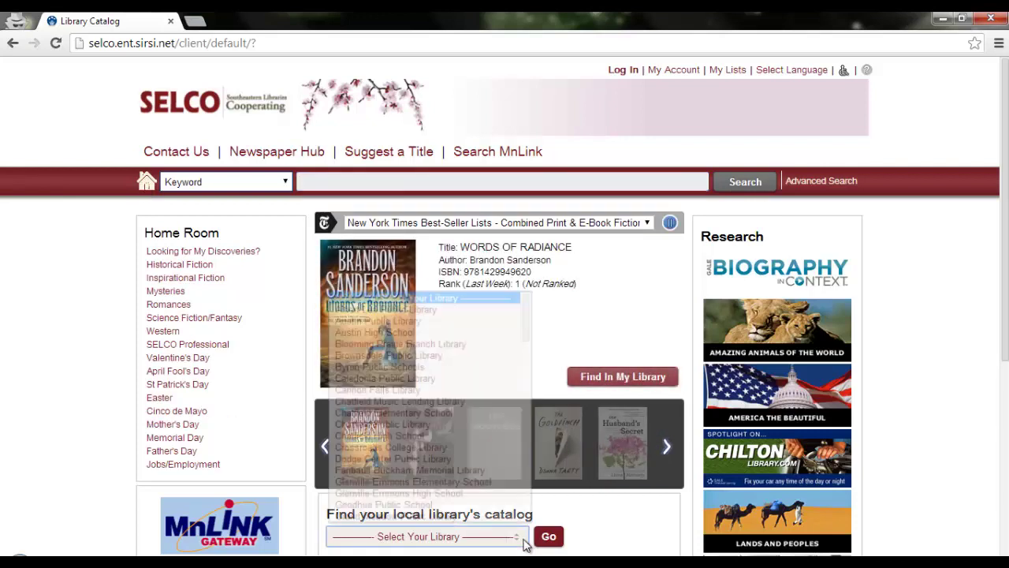
pyautogui.click(473, 436)
pyautogui.click(545, 537)
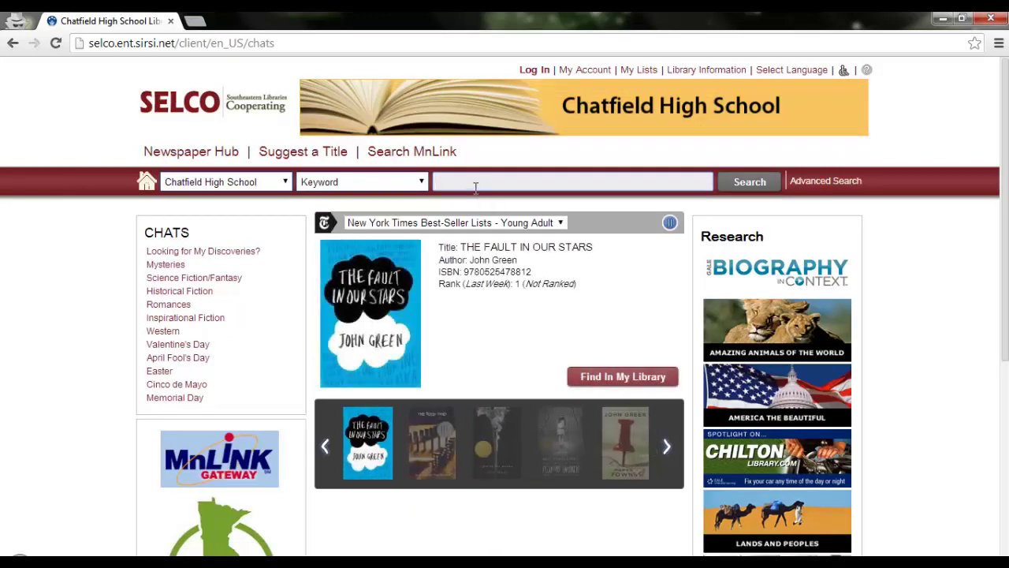
# Search the keyword 'poop' and browse its 36 results
pyautogui.write('poop')
pyautogui.press('Return')
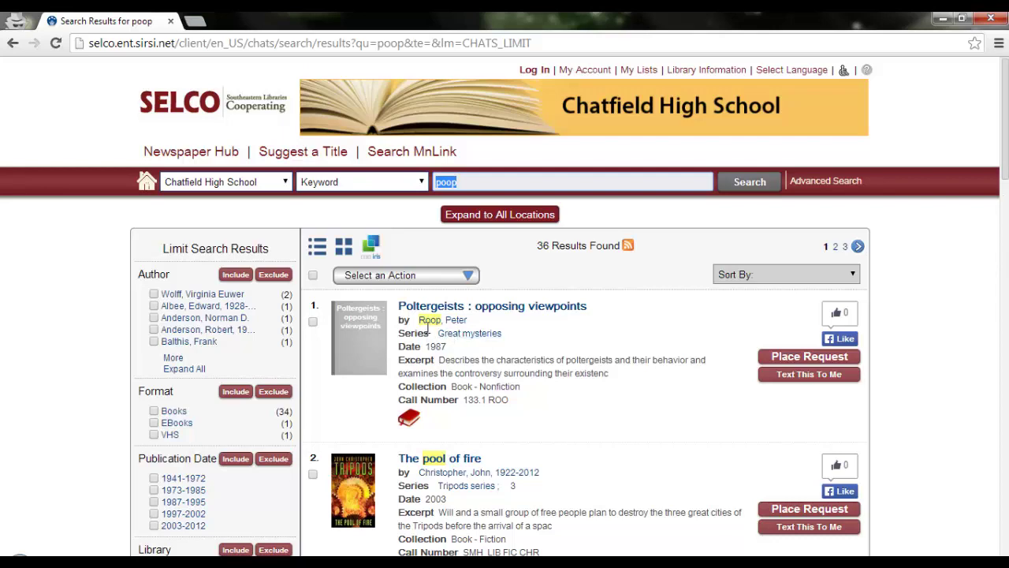
pyautogui.scroll(-5, 842, 303)
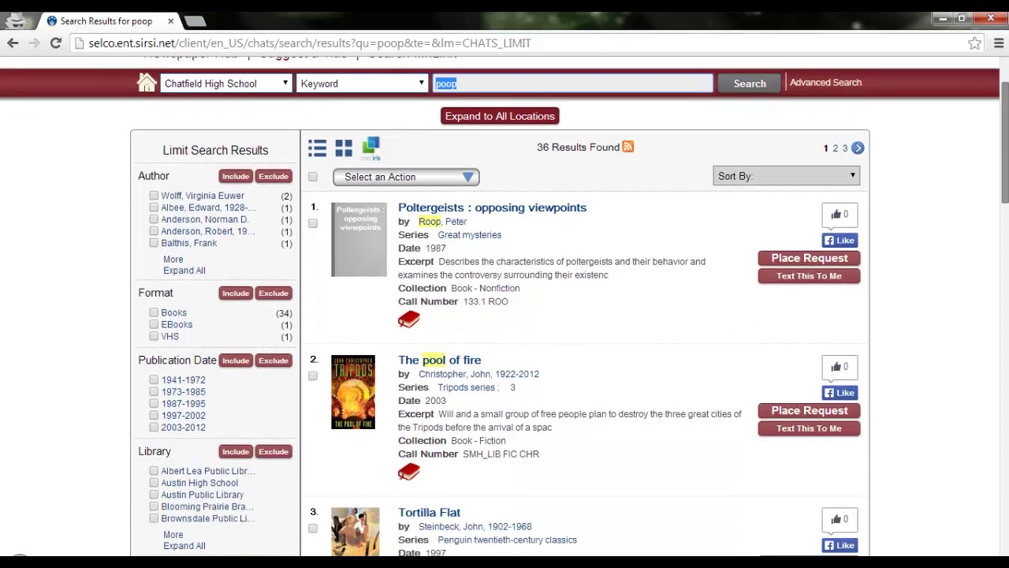
pyautogui.scroll(-5, 571, 307)
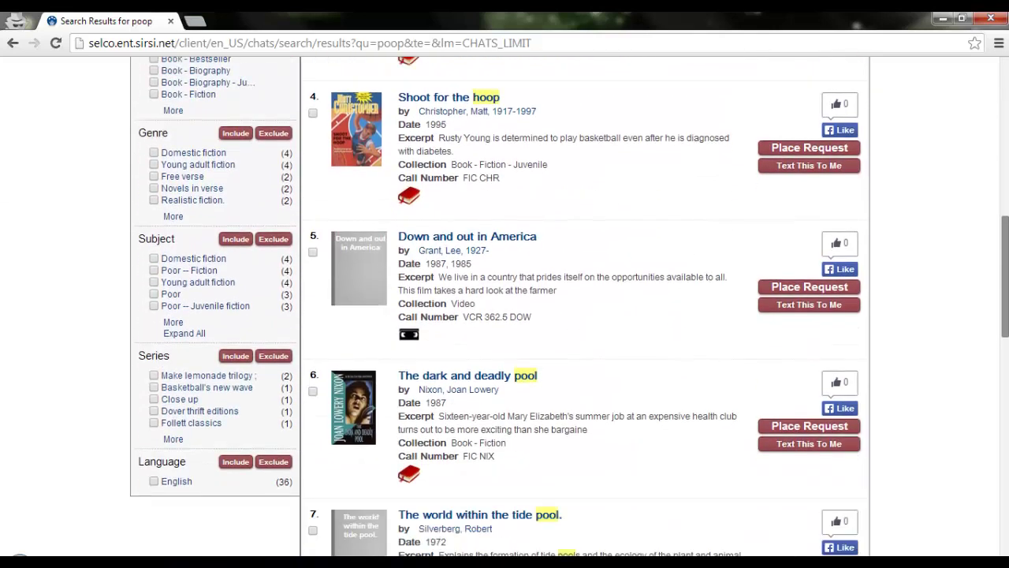
pyautogui.scroll(-4, 583, 306)
pyautogui.scroll(3, 584, 306)
pyautogui.scroll(10, 572, 307)
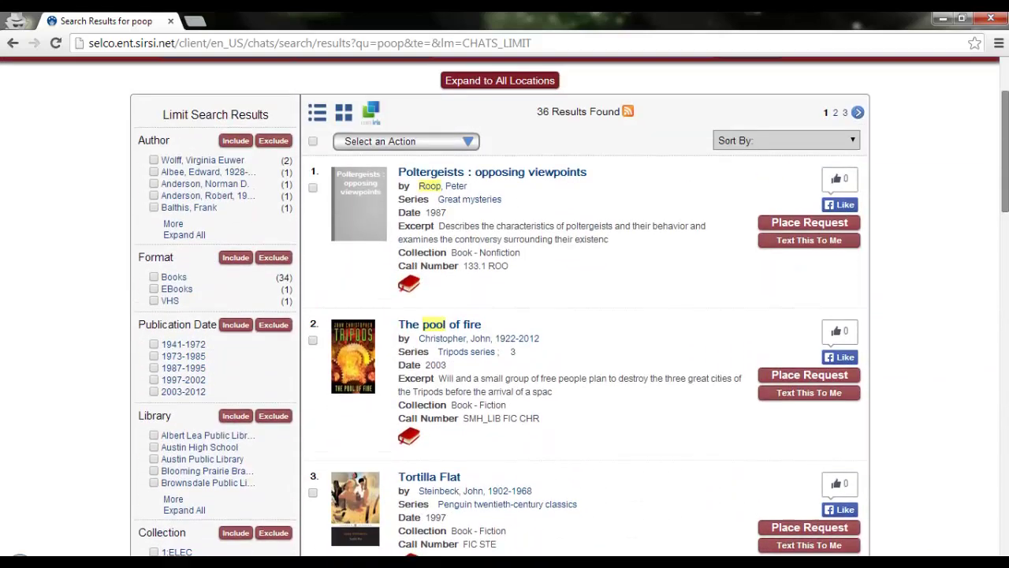